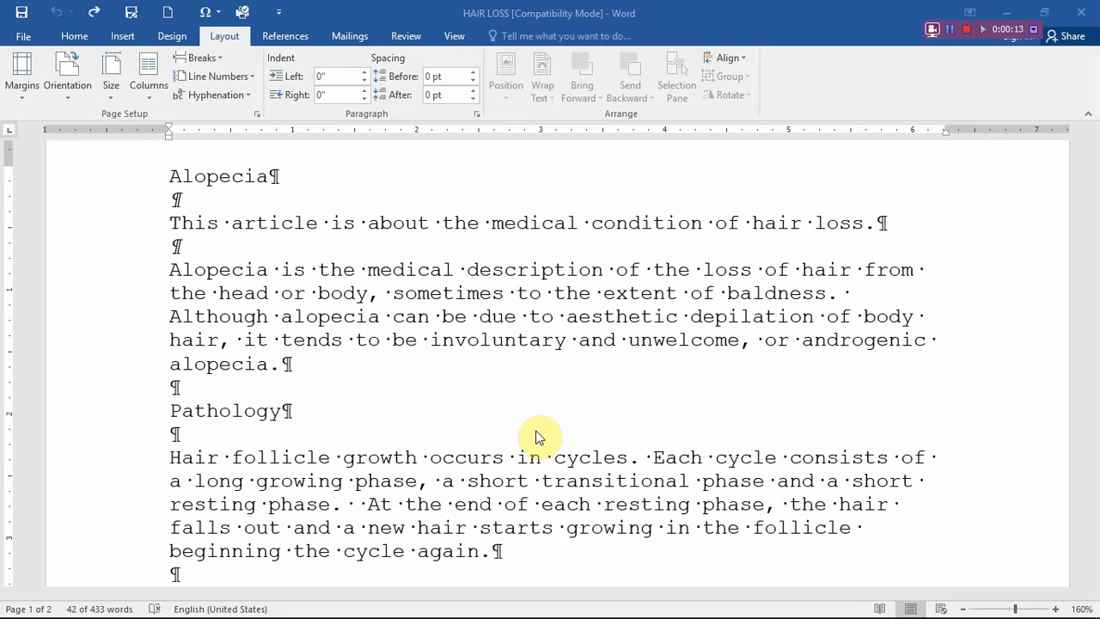
- Select the paragraph beginning "Alopecia is the medical description" and view its paragraph indentation settings without changing them
{"action": "left_click", "coordinate": [72, 35]}
{"action": "left_click", "coordinate": [74, 37]}
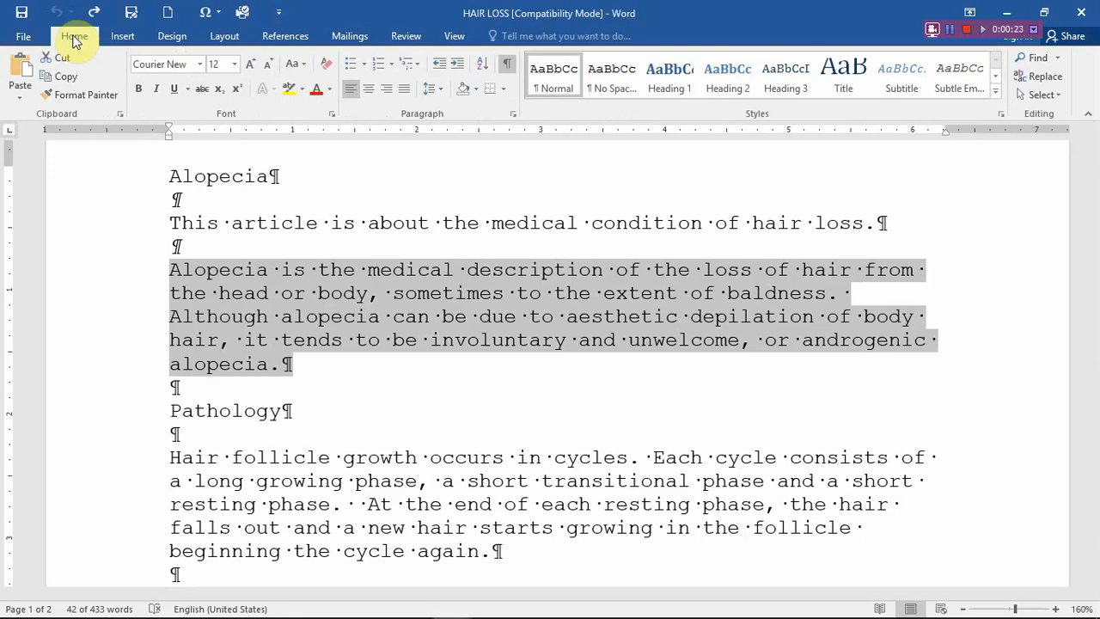
{"action": "left_click", "coordinate": [533, 353]}
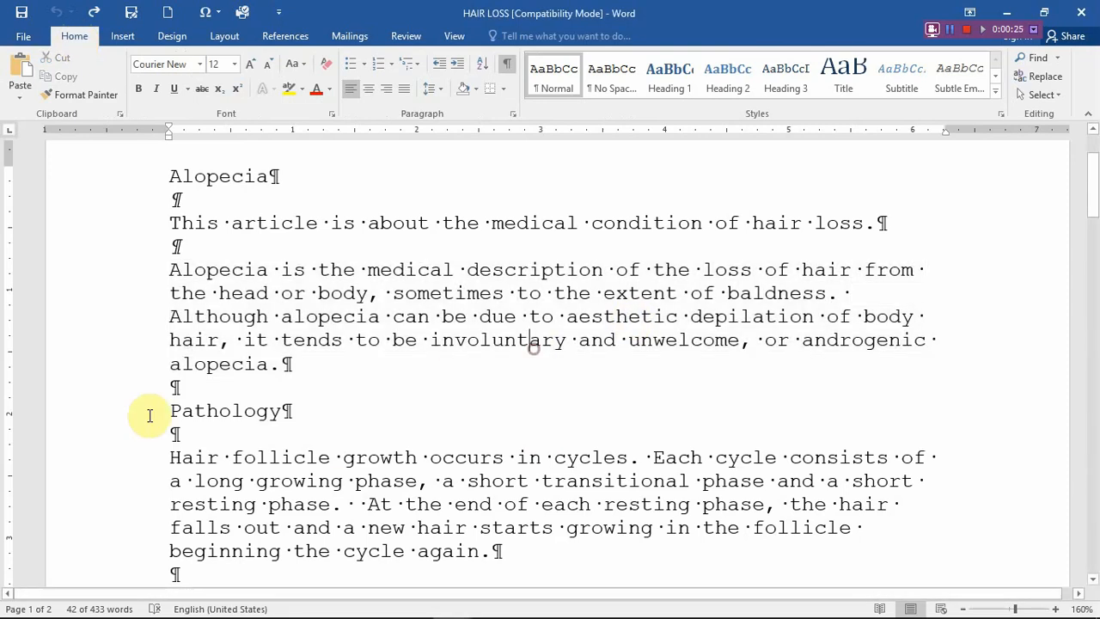
{"action": "double_click", "coordinate": [143, 274]}
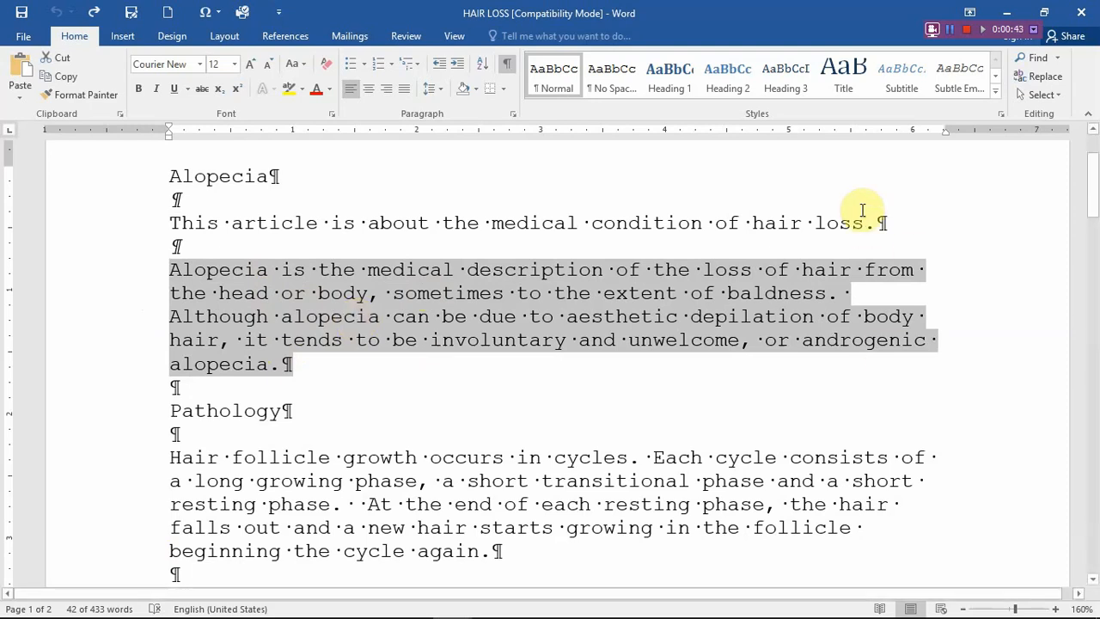
{"action": "left_click", "coordinate": [513, 114]}
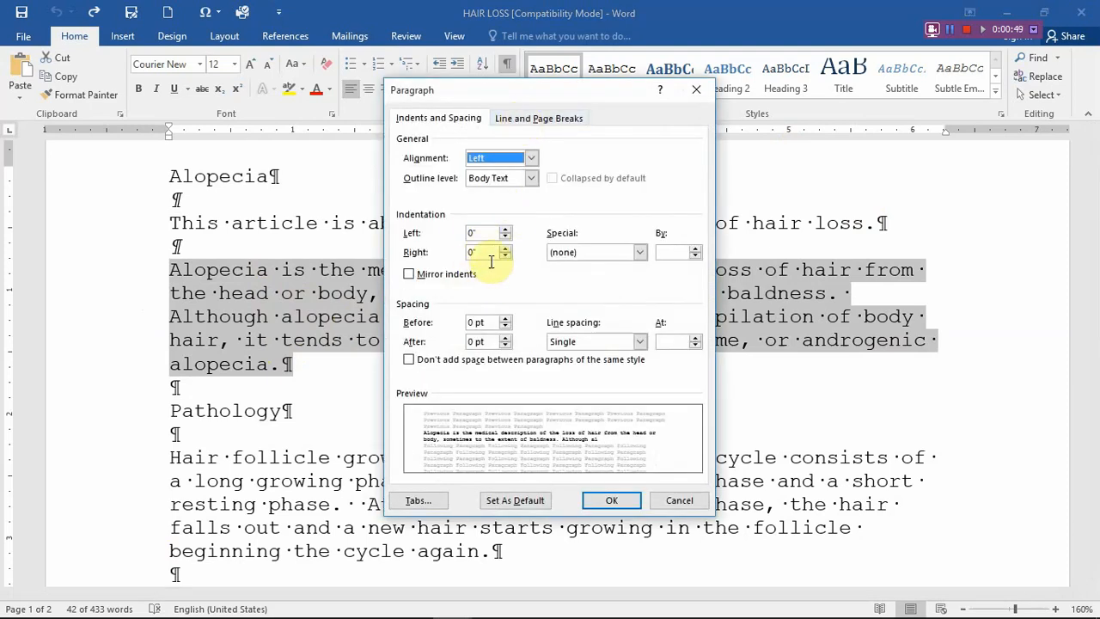
{"action": "left_click", "coordinate": [704, 503]}
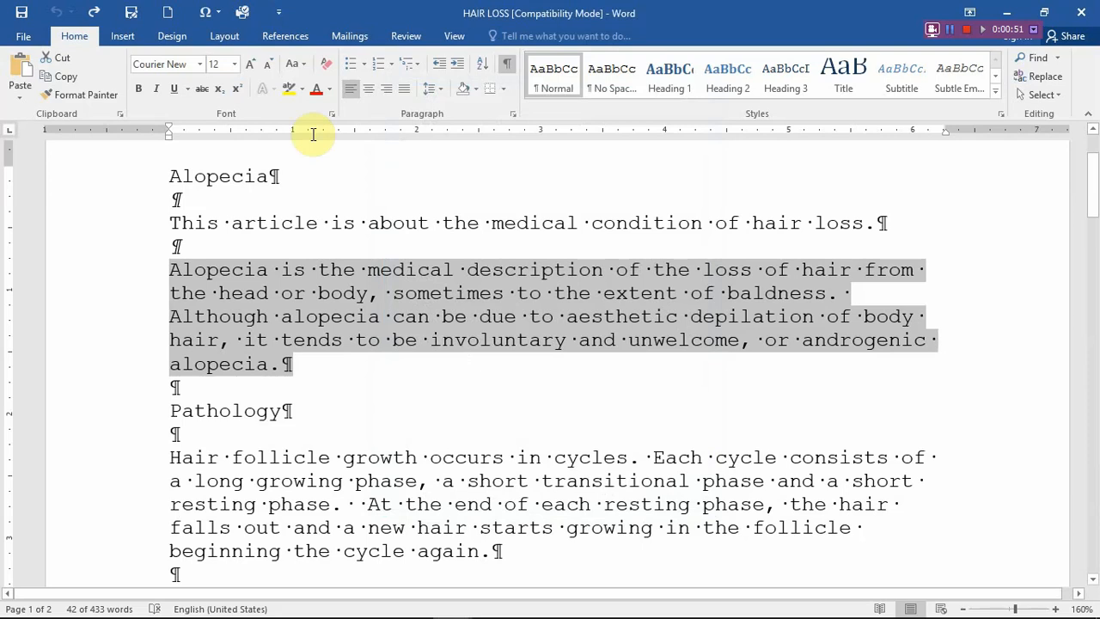
{"action": "key", "text": "ctrl"}
- Set both the left and right indents of the paragraph beginning "Alopecia is the medical description" to 1"
{"action": "left_click", "coordinate": [226, 38]}
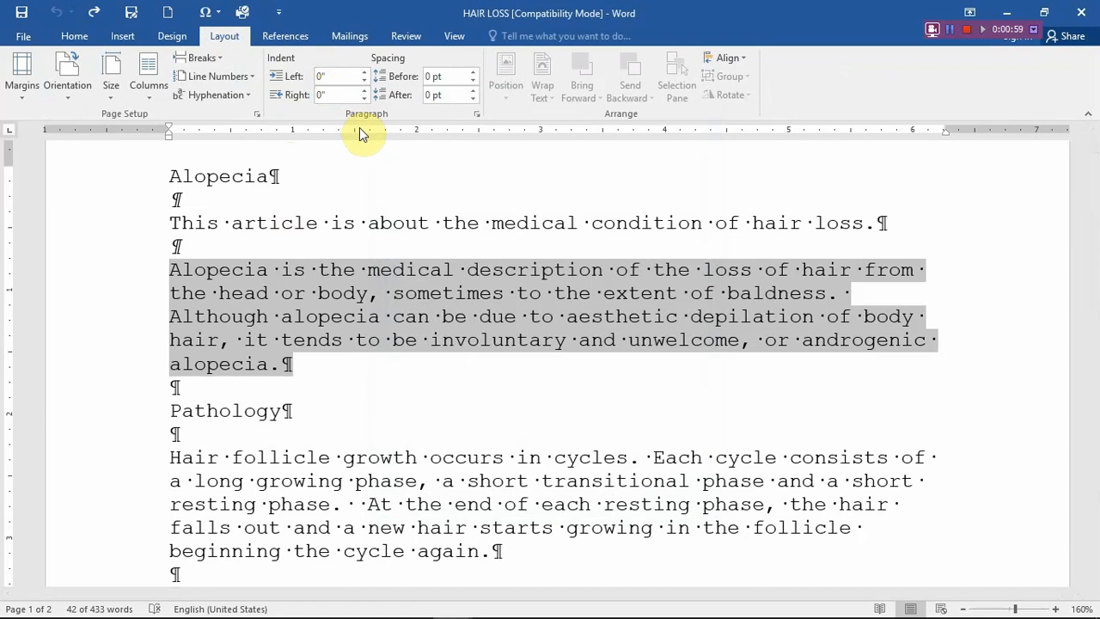
{"action": "mouse_move", "coordinate": [561, 615]}
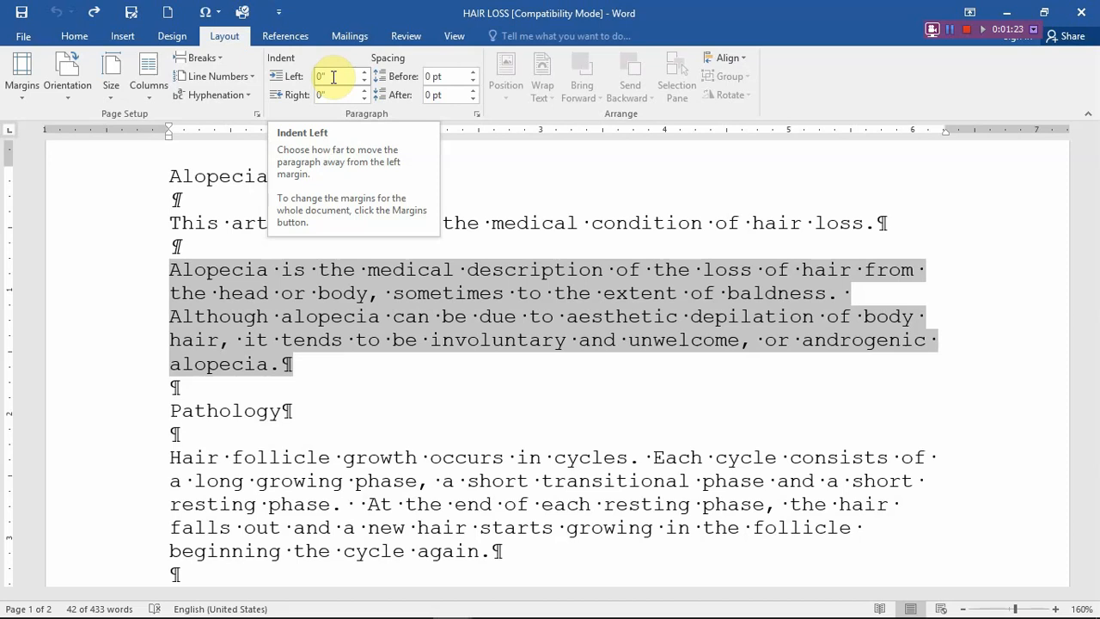
{"action": "left_click", "coordinate": [335, 76]}
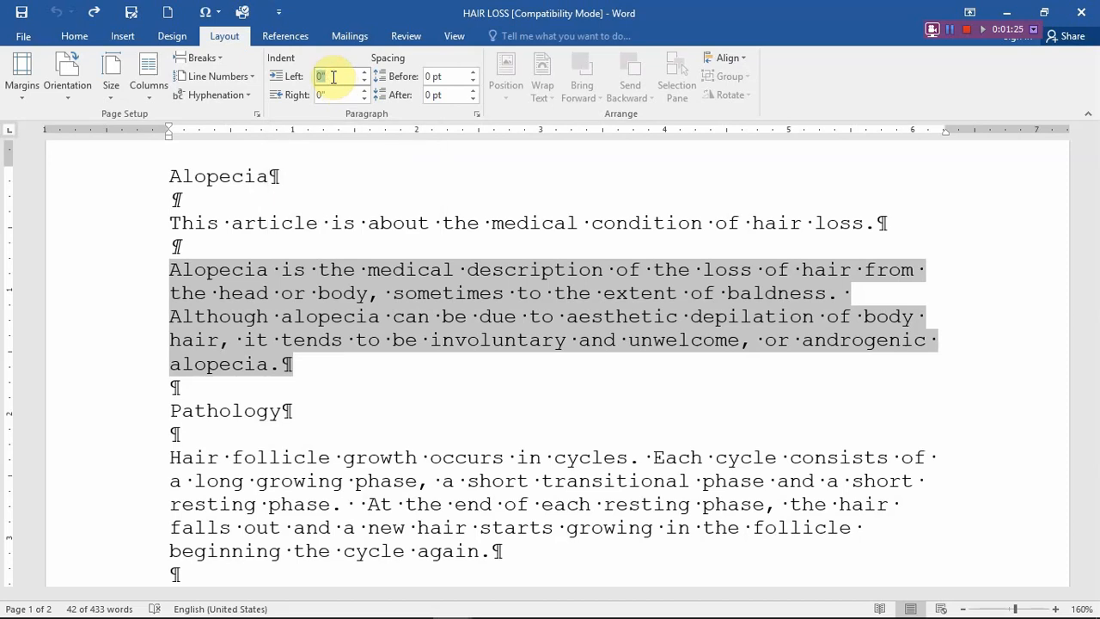
{"action": "type", "text": "1"}
{"action": "left_click", "coordinate": [335, 95]}
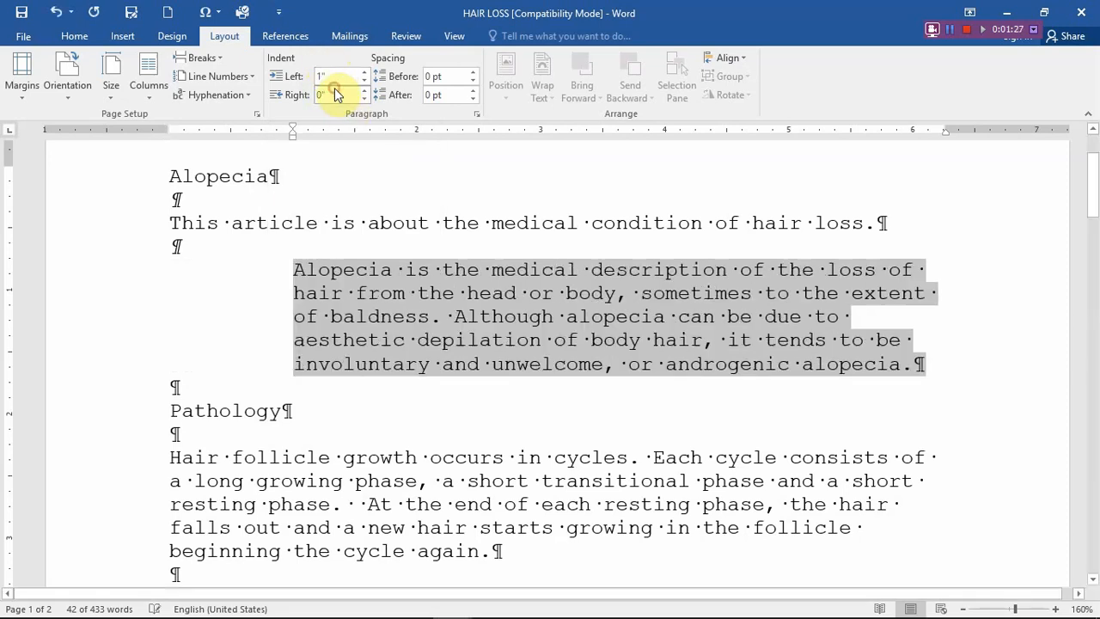
{"action": "type", "text": "1"}
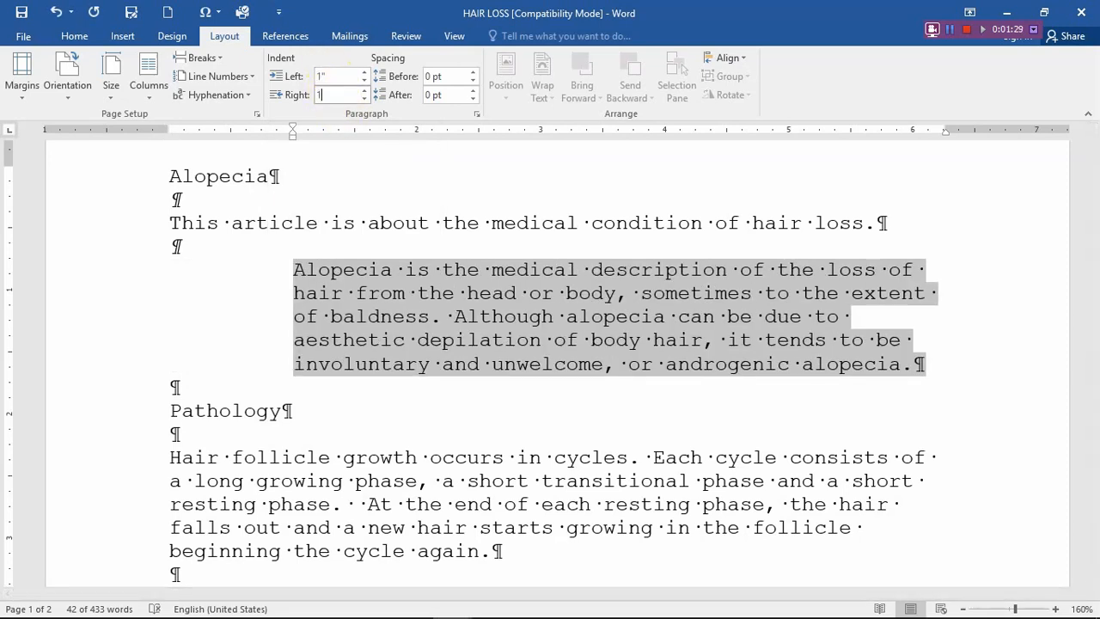
{"action": "key", "text": "Return"}
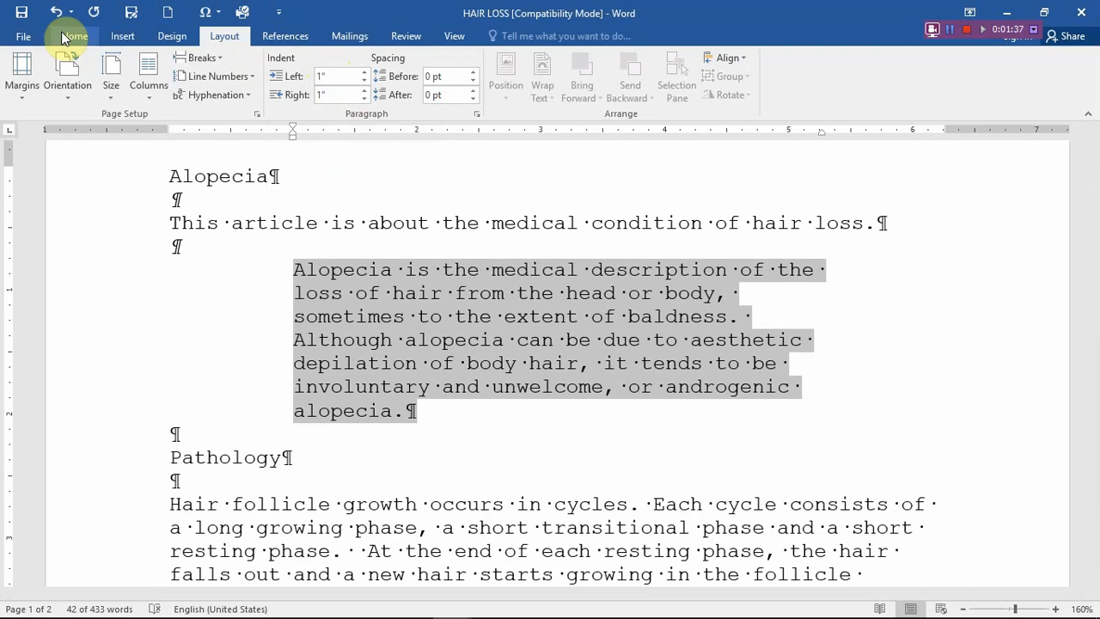
- Try indenting the "Hair follicle growth" paragraph under Pathology by 2" on both the left and right
{"action": "scroll", "coordinate": [302, 344], "scroll_direction": "down", "scroll_amount": 4}
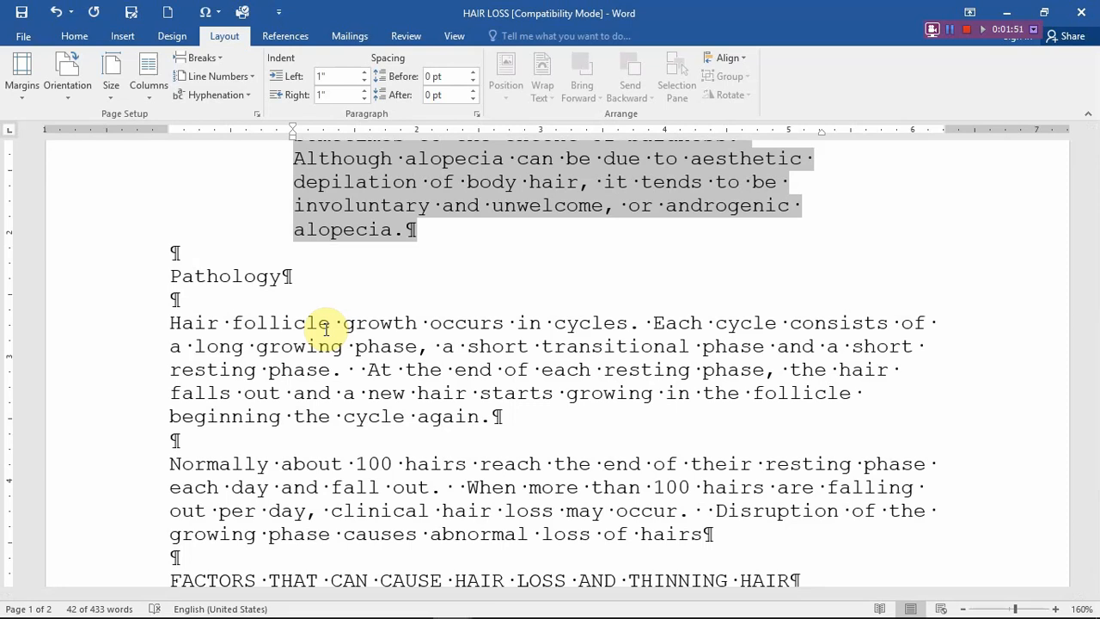
{"action": "scroll", "coordinate": [370, 335], "scroll_direction": "up", "scroll_amount": 2}
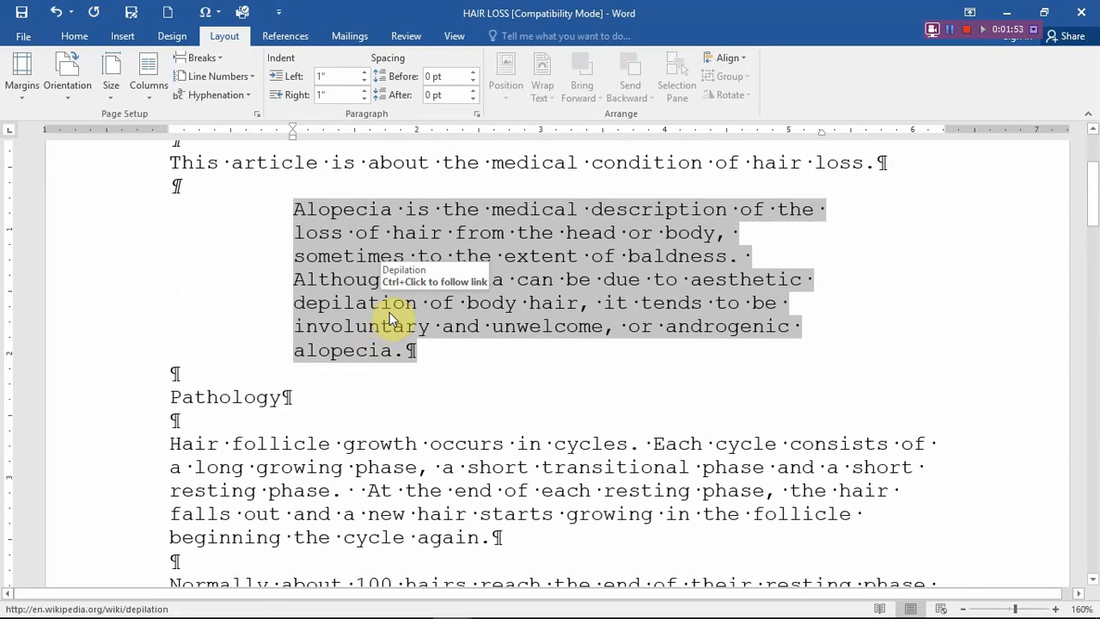
{"action": "scroll", "coordinate": [391, 341], "scroll_direction": "down", "scroll_amount": 2}
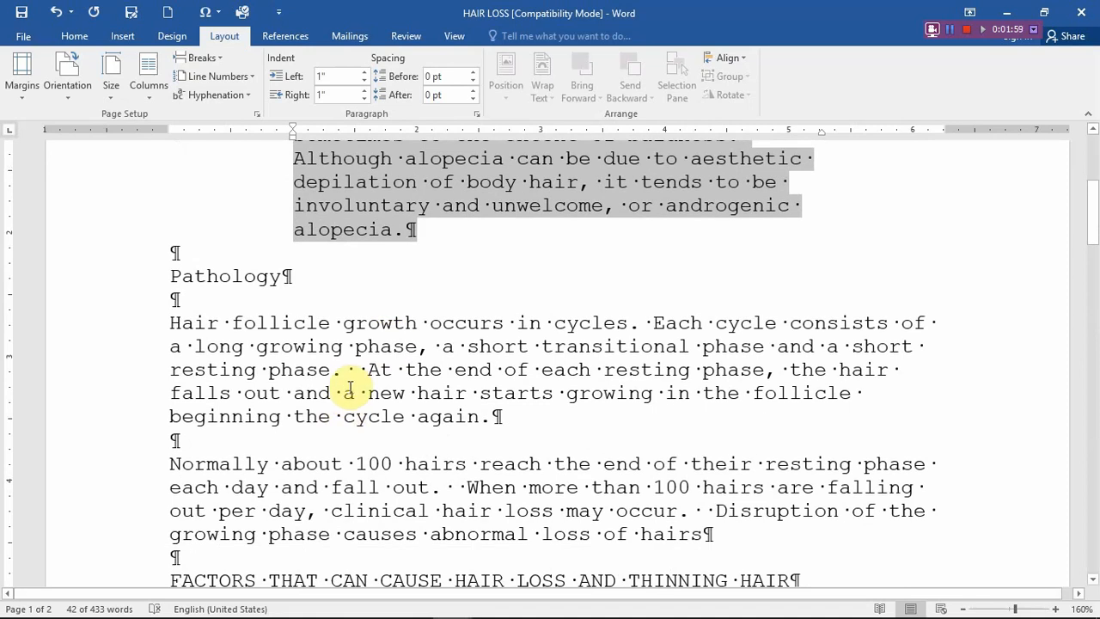
{"action": "double_click", "coordinate": [132, 333]}
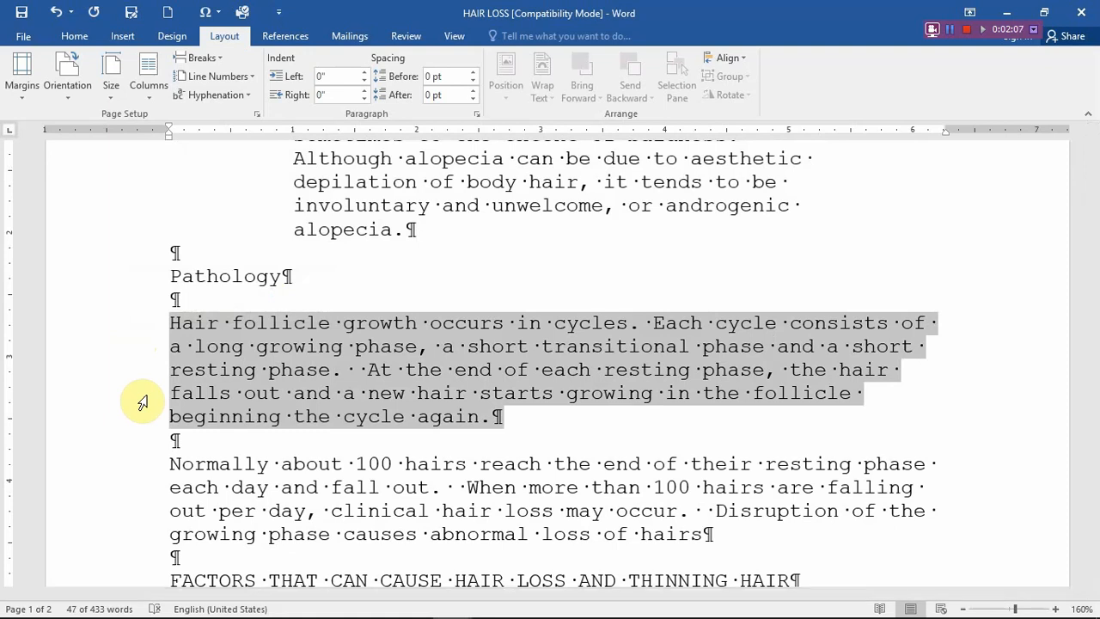
{"action": "left_click", "coordinate": [336, 76]}
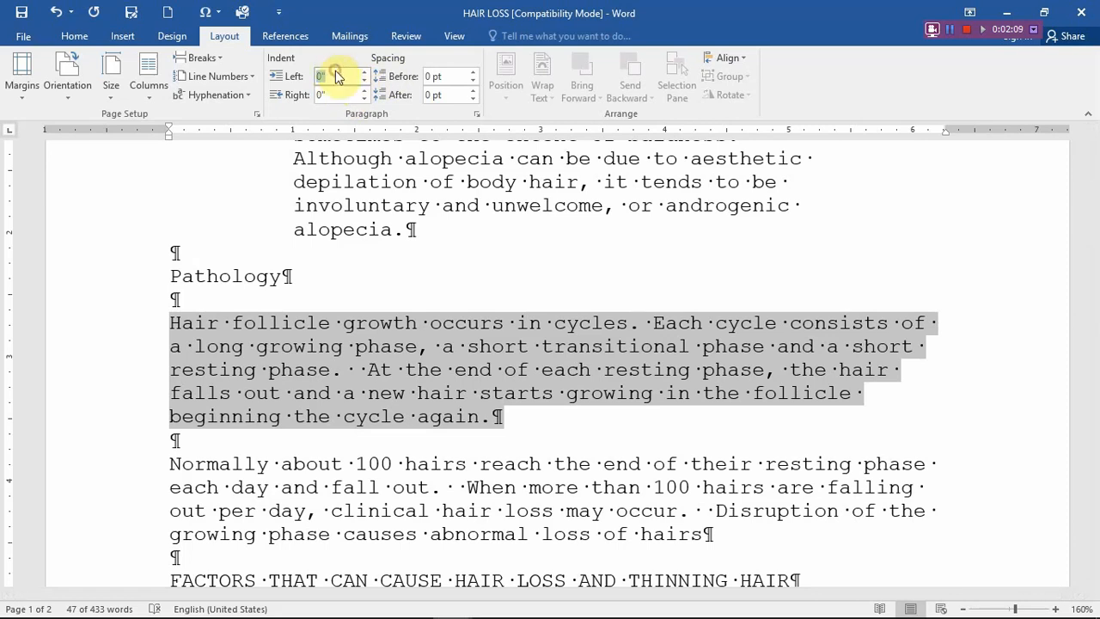
{"action": "type", "text": "2"}
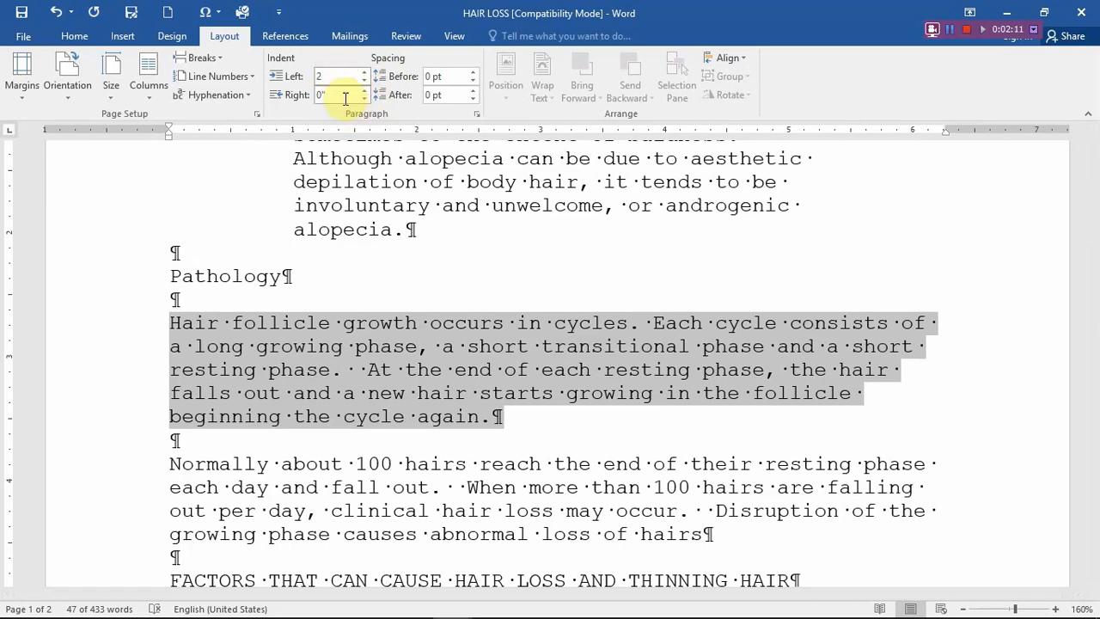
{"action": "left_click", "coordinate": [345, 97]}
{"action": "left_click", "coordinate": [325, 95]}
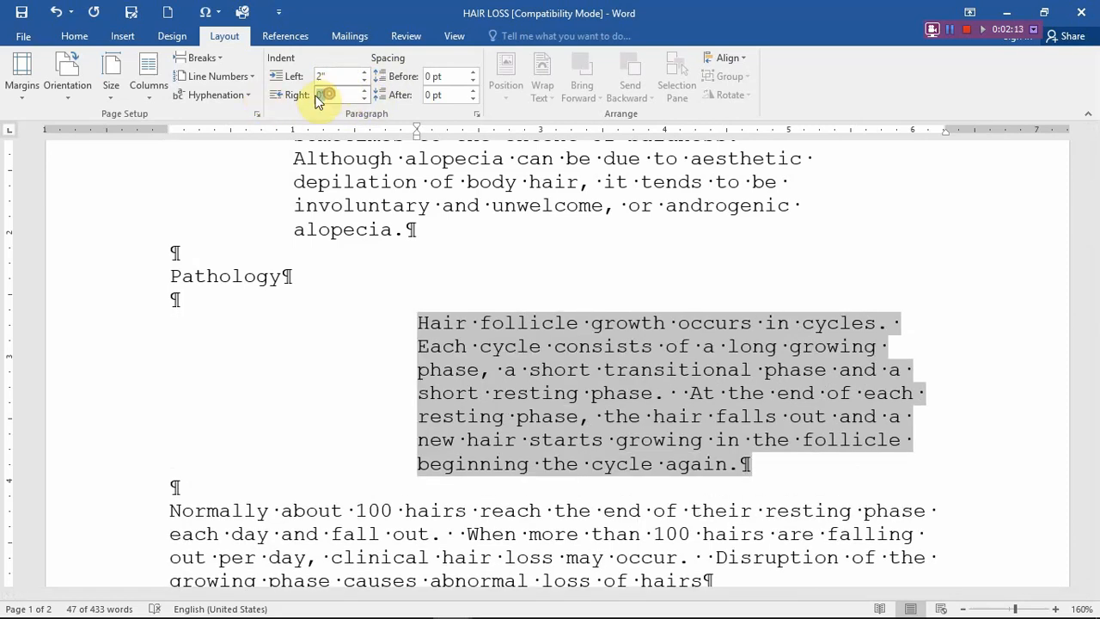
{"action": "type", "text": "2"}
{"action": "key", "text": "Return"}
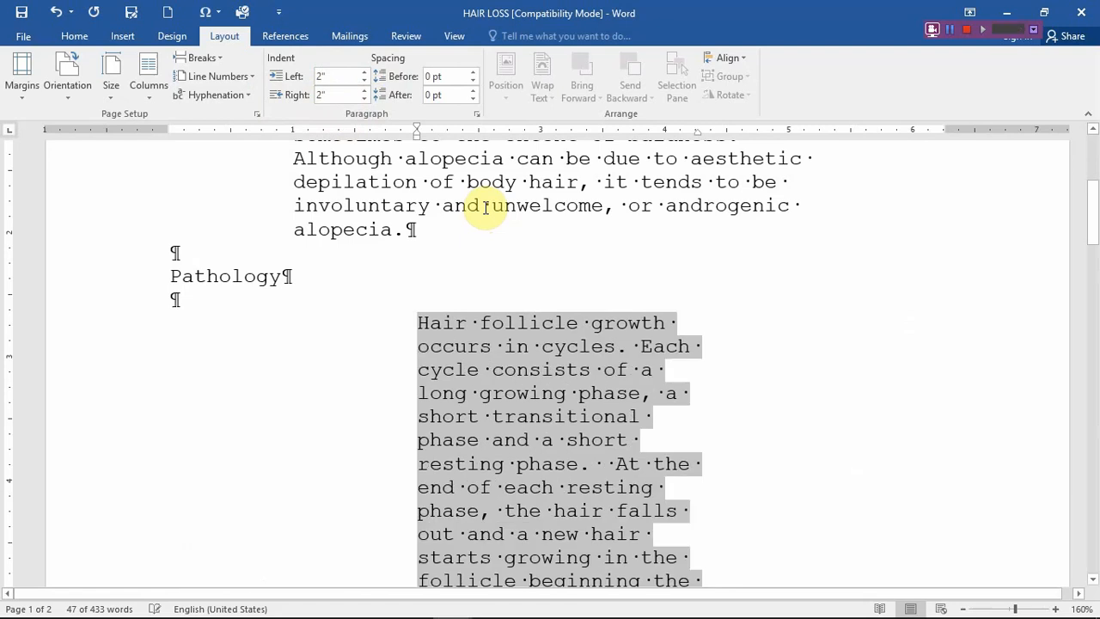
{"action": "scroll", "coordinate": [659, 310], "scroll_direction": "down", "scroll_amount": 2}
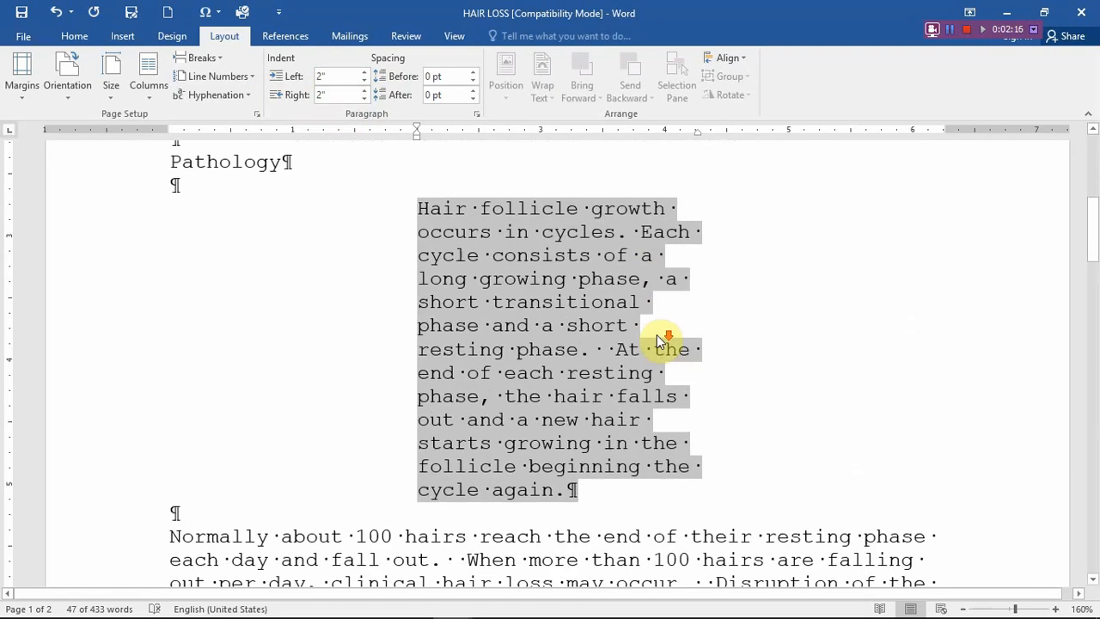
- Undo both the right and left indent changes on the "Hair follicle growth" paragraph
{"action": "left_click", "coordinate": [55, 14]}
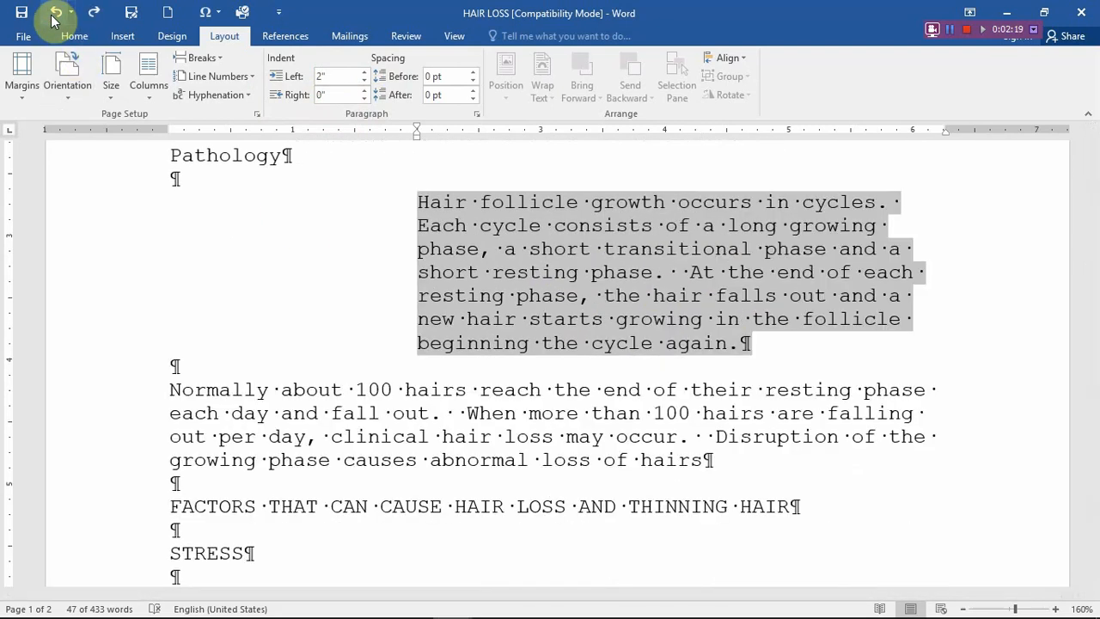
{"action": "left_click", "coordinate": [54, 15]}
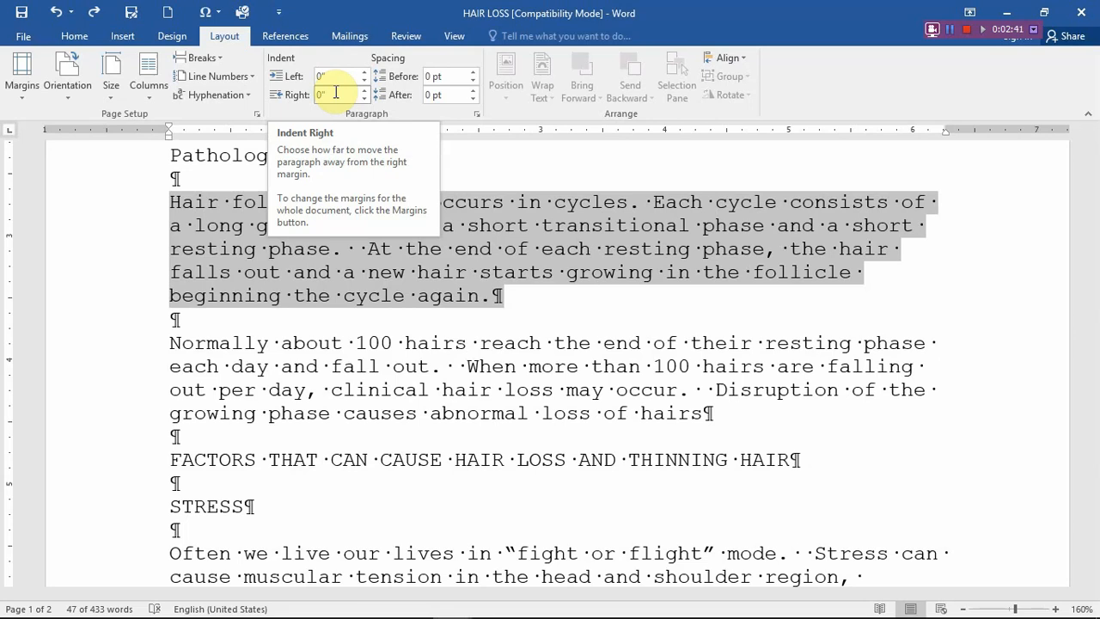
{"action": "left_click", "coordinate": [568, 247]}
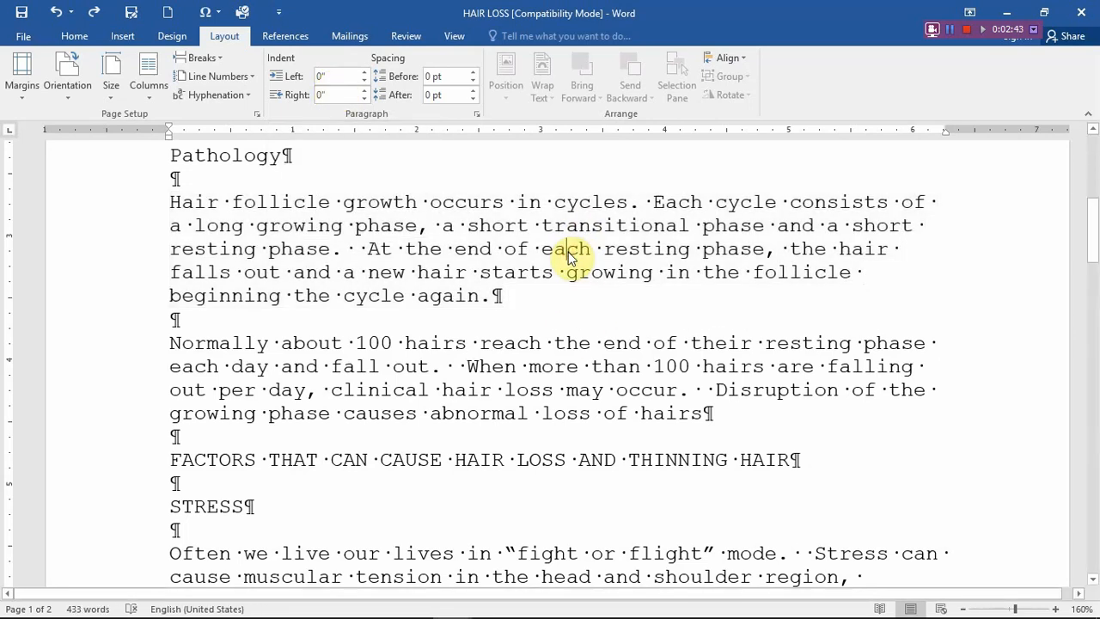
- Set the left and right indents of the "Hair follicle growth" paragraph under Pathology to 1" each
{"action": "double_click", "coordinate": [115, 226]}
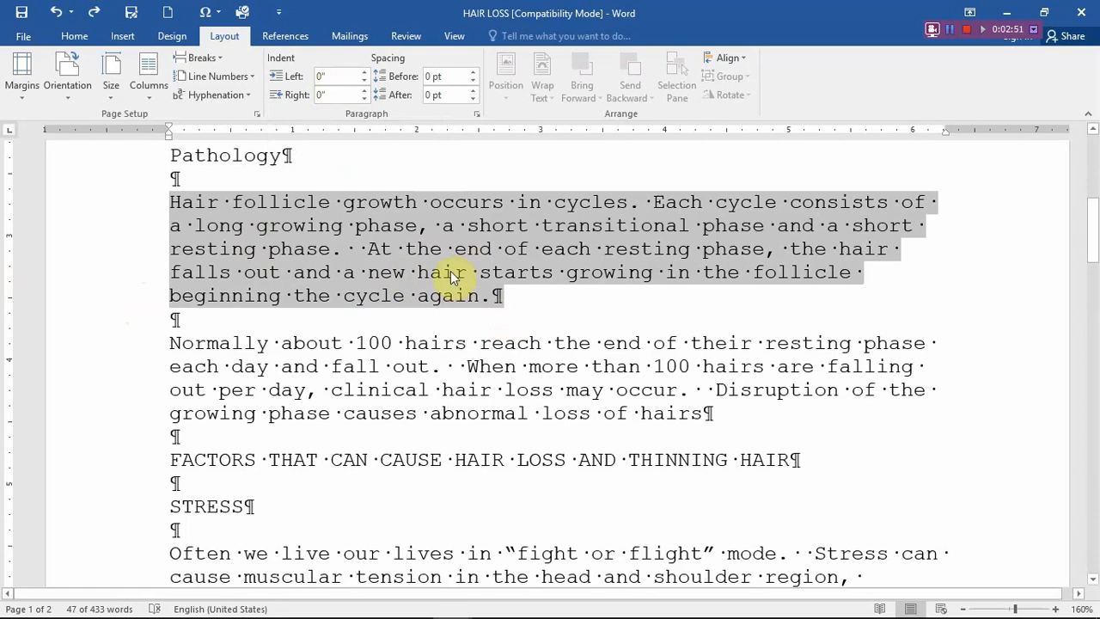
{"action": "left_click", "coordinate": [25, 98]}
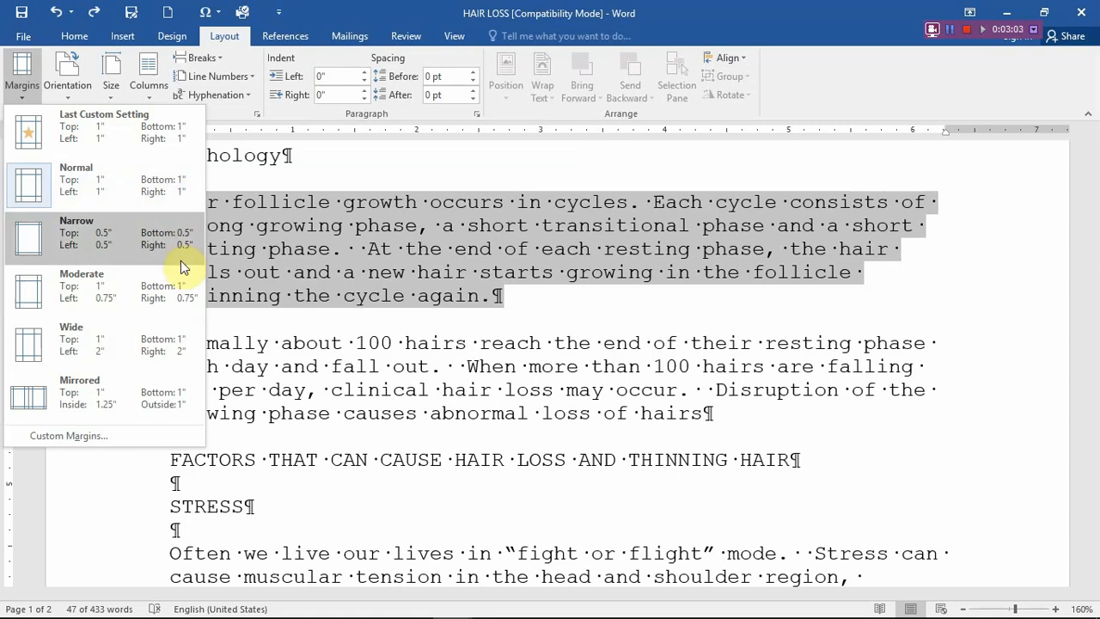
{"action": "left_click", "coordinate": [554, 352]}
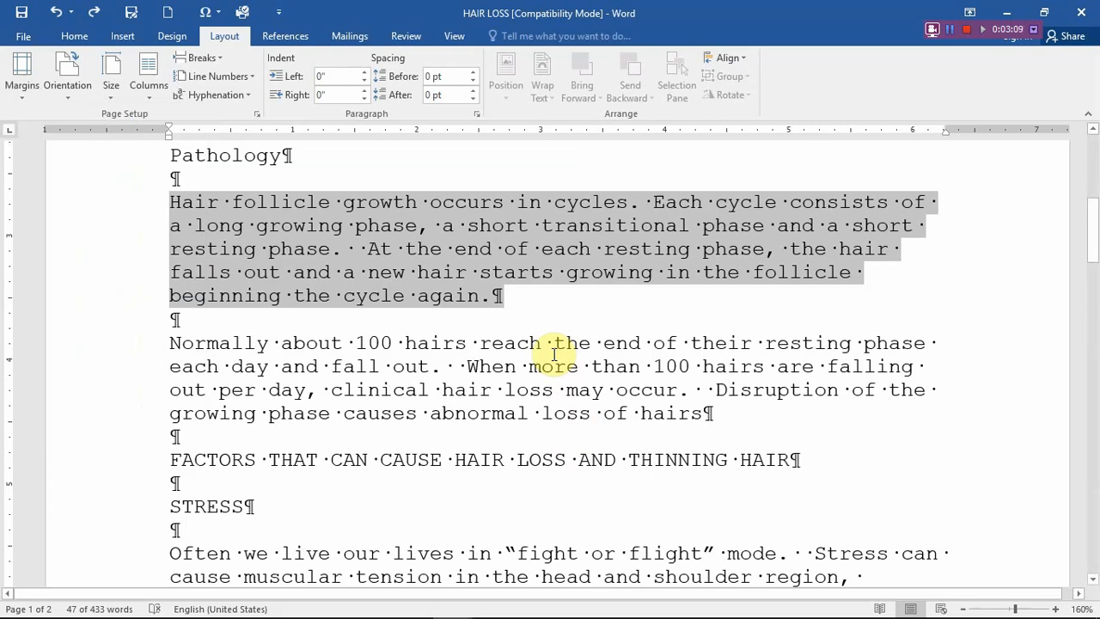
{"action": "left_click", "coordinate": [335, 80]}
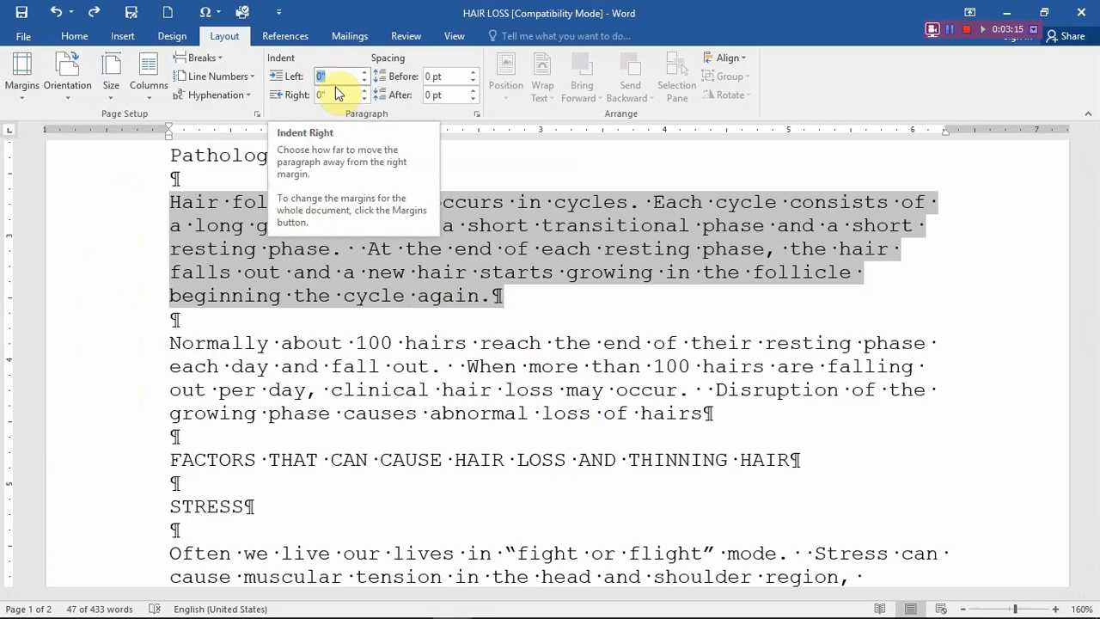
{"action": "type", "text": "1"}
{"action": "left_click", "coordinate": [333, 95]}
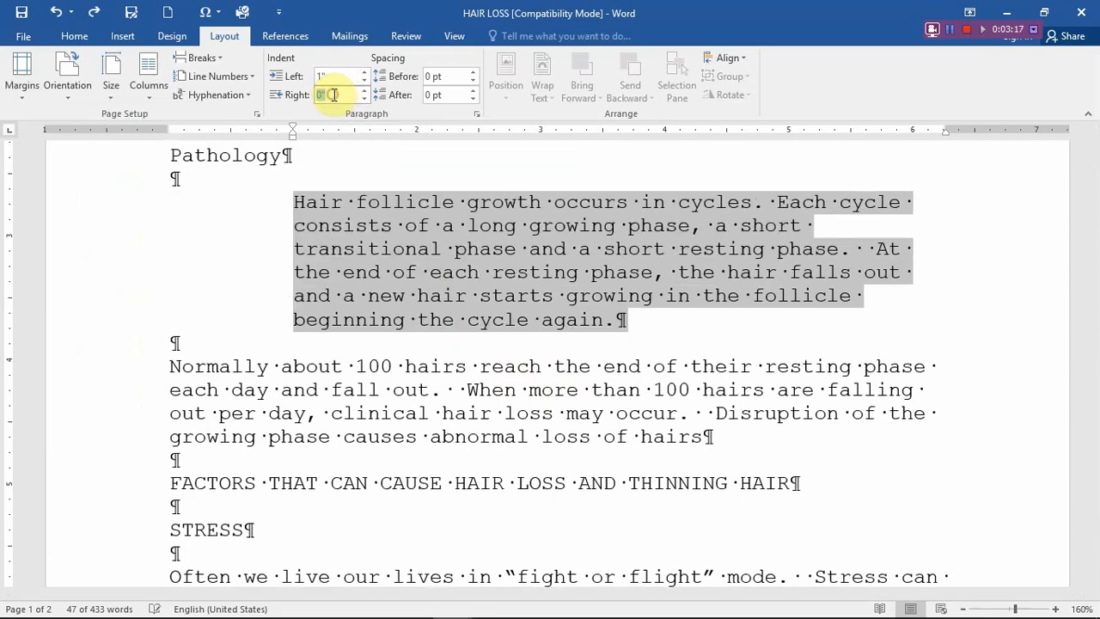
{"action": "type", "text": "1"}
{"action": "key", "text": "Return"}
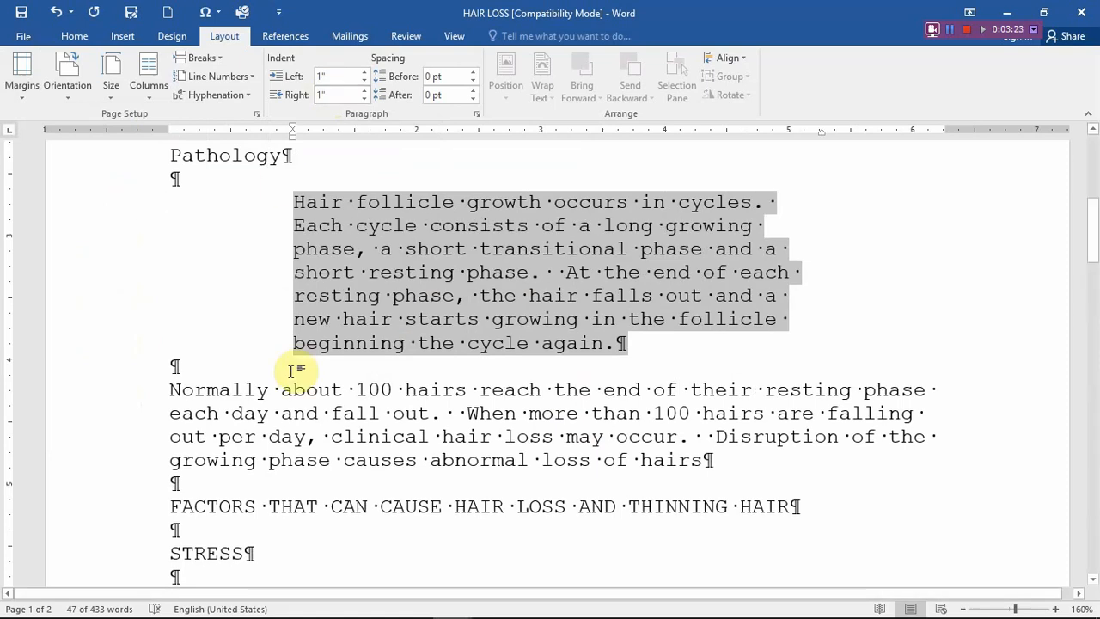
- Set the left and right indents of the paragraph beginning "Normally about 100 hairs" to 0.5" each
{"action": "scroll", "coordinate": [292, 370], "scroll_direction": "down", "scroll_amount": 2}
{"action": "scroll", "coordinate": [295, 369], "scroll_direction": "down", "scroll_amount": 1}
{"action": "double_click", "coordinate": [118, 332]}
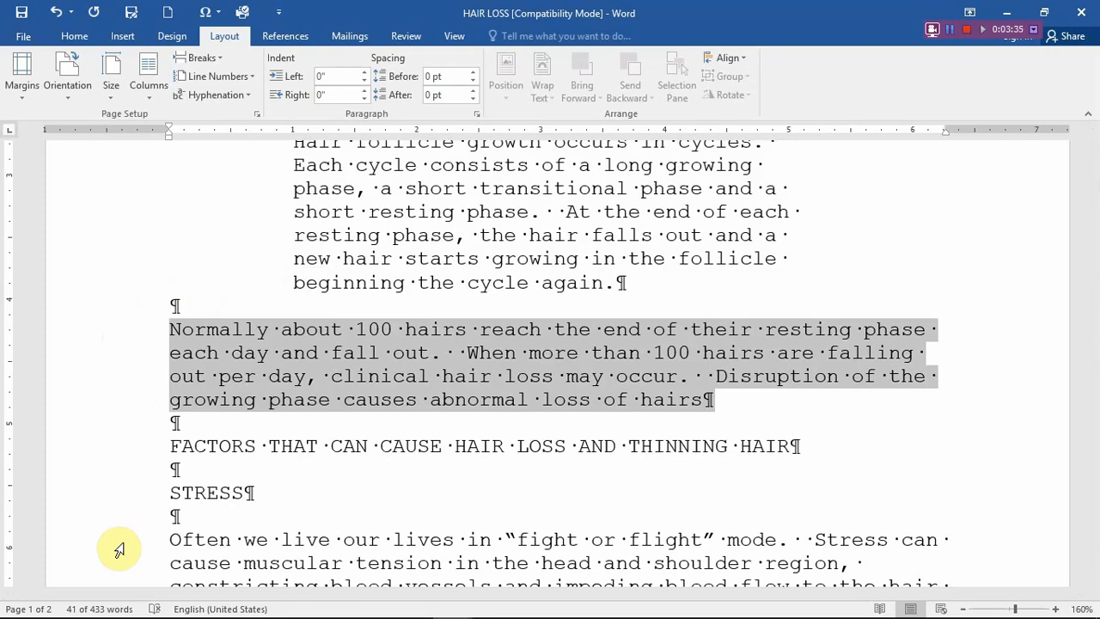
{"action": "left_click", "coordinate": [25, 94]}
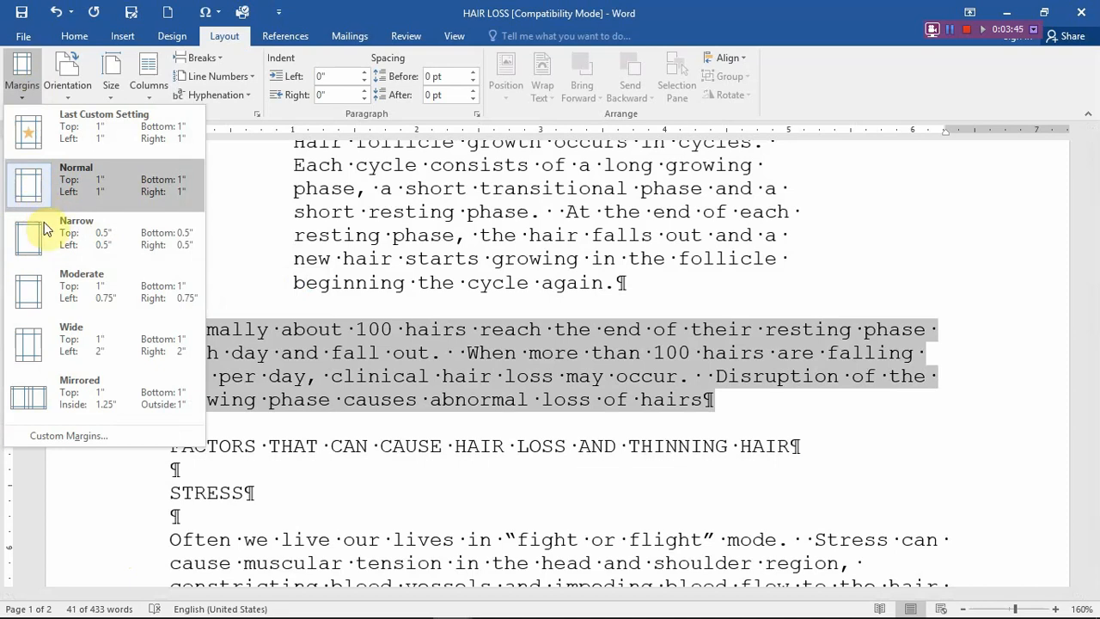
{"action": "left_click", "coordinate": [503, 454]}
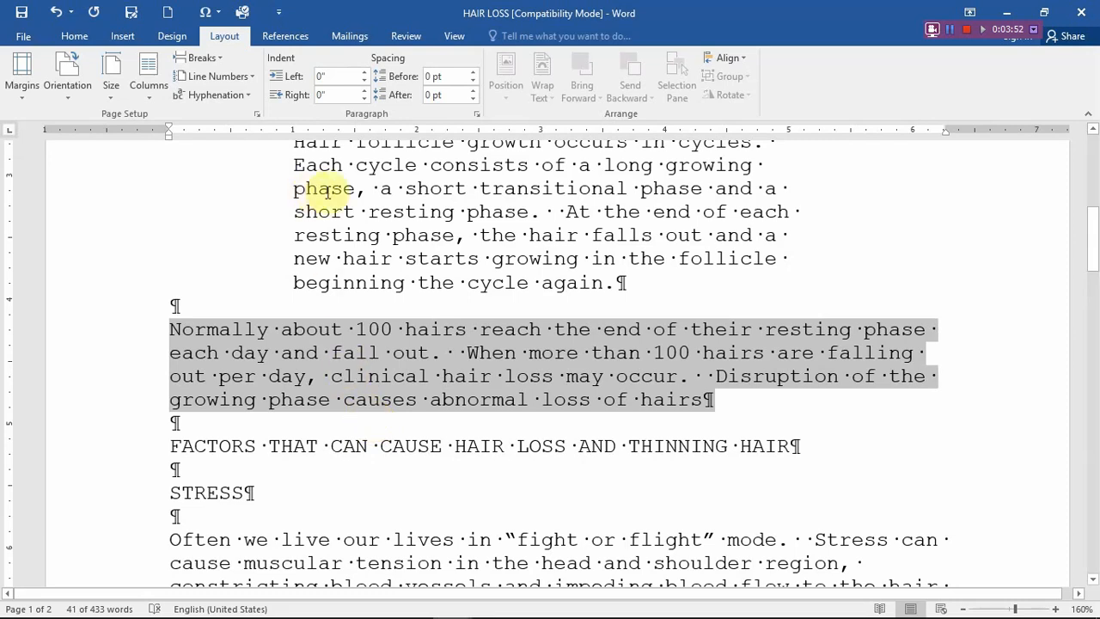
{"action": "left_click", "coordinate": [332, 77]}
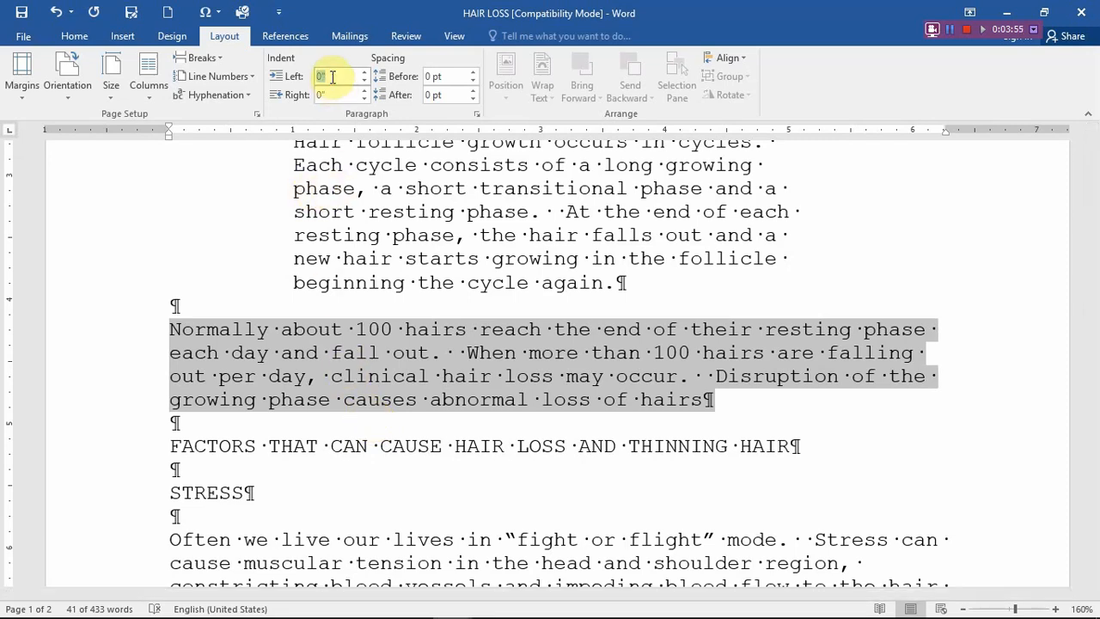
{"action": "type", "text": "0.5"}
{"action": "key", "text": "Tab"}
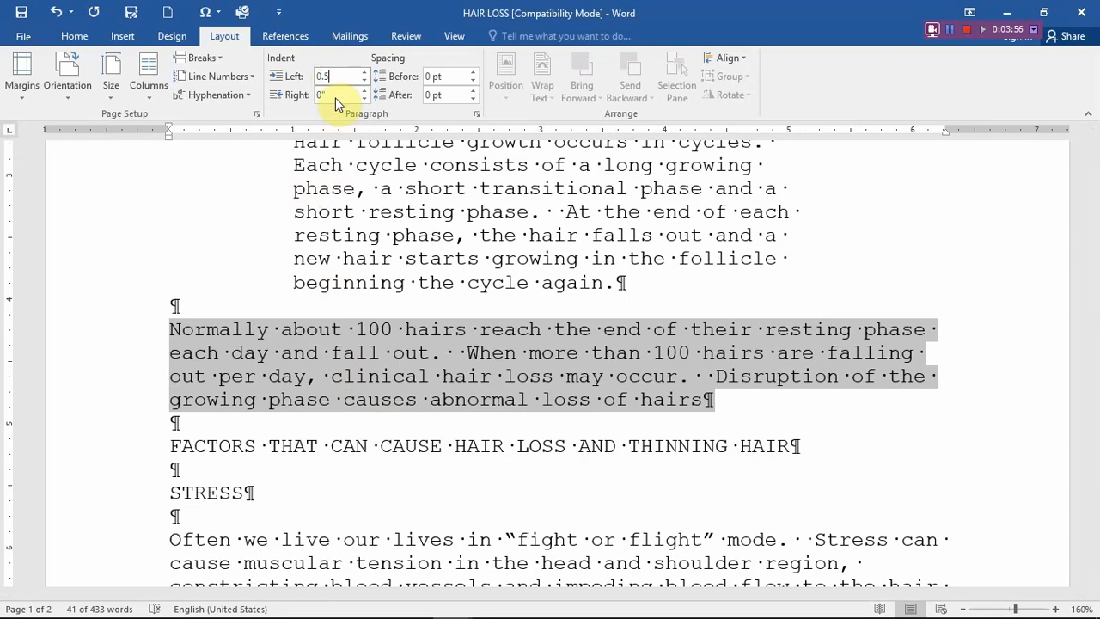
{"action": "type", "text": "0.5"}
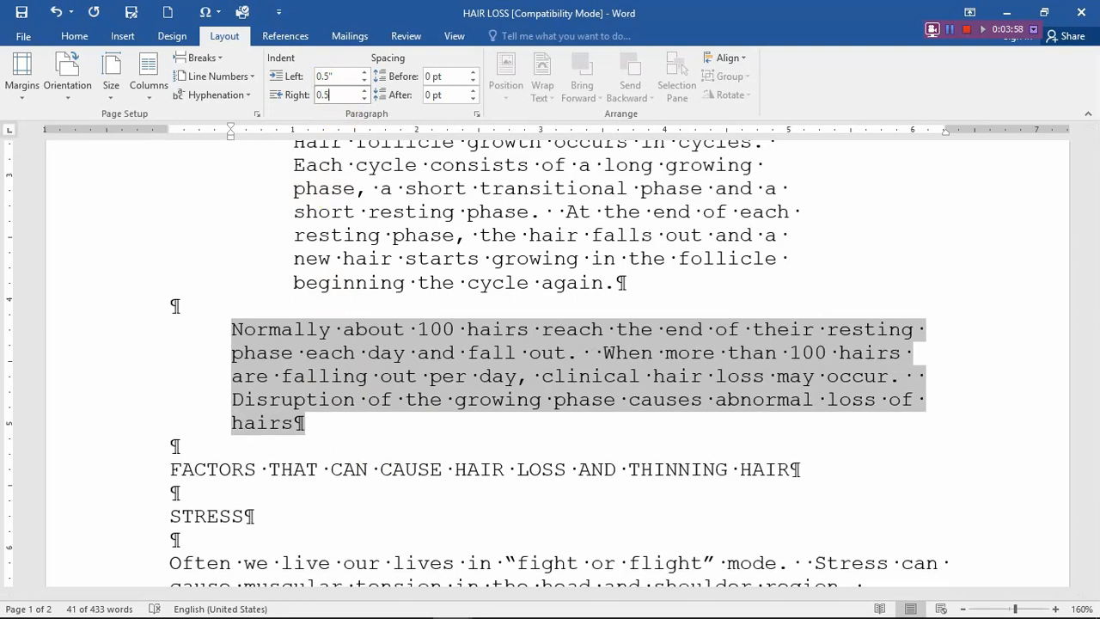
{"action": "key", "text": "Return"}
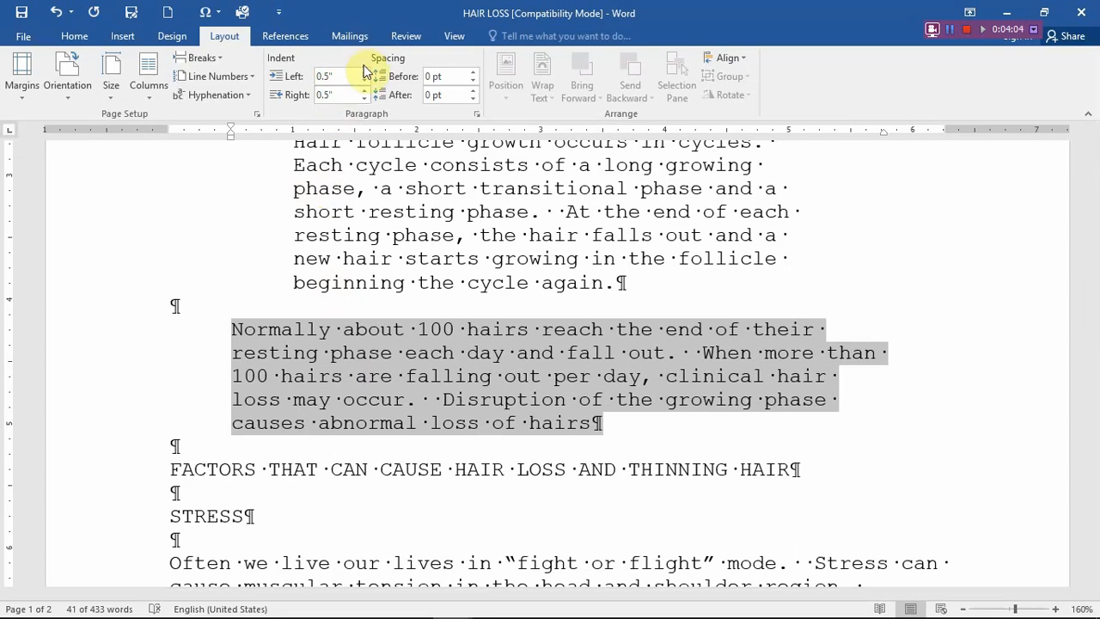
{"action": "scroll", "coordinate": [707, 110], "scroll_direction": "up", "scroll_amount": 1}
{"action": "scroll", "coordinate": [706, 110], "scroll_direction": "up", "scroll_amount": 2}
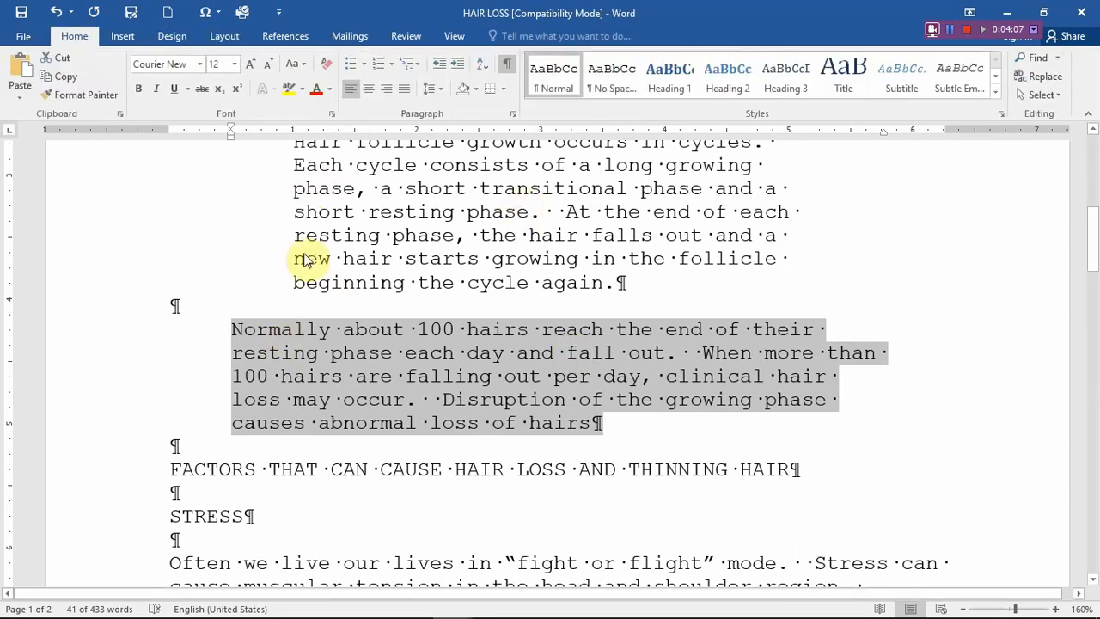
{"action": "left_click", "coordinate": [225, 35]}
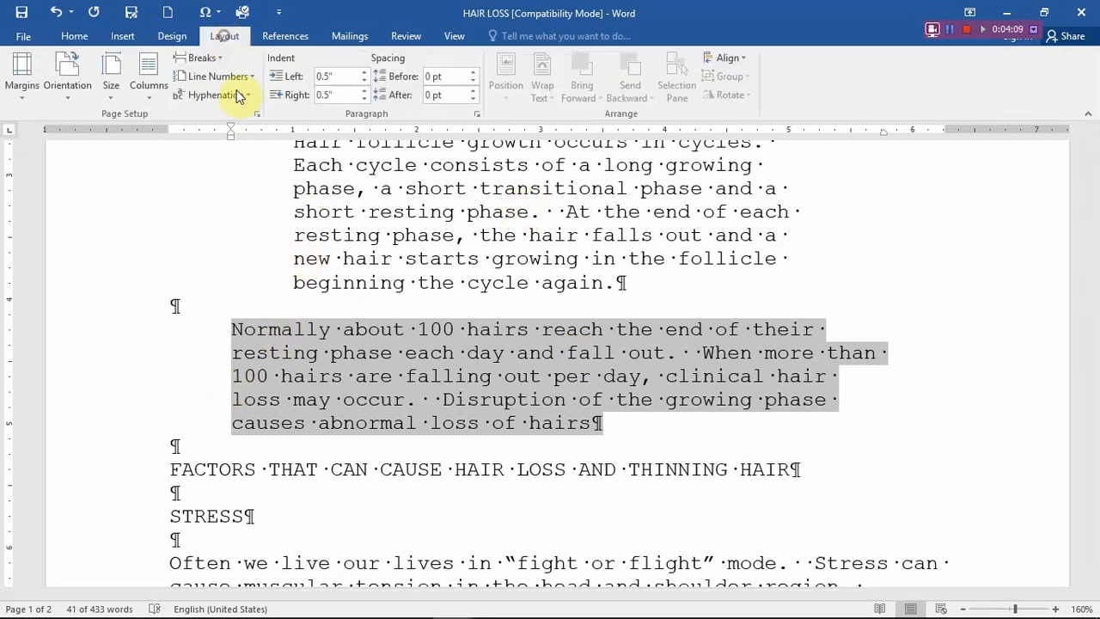